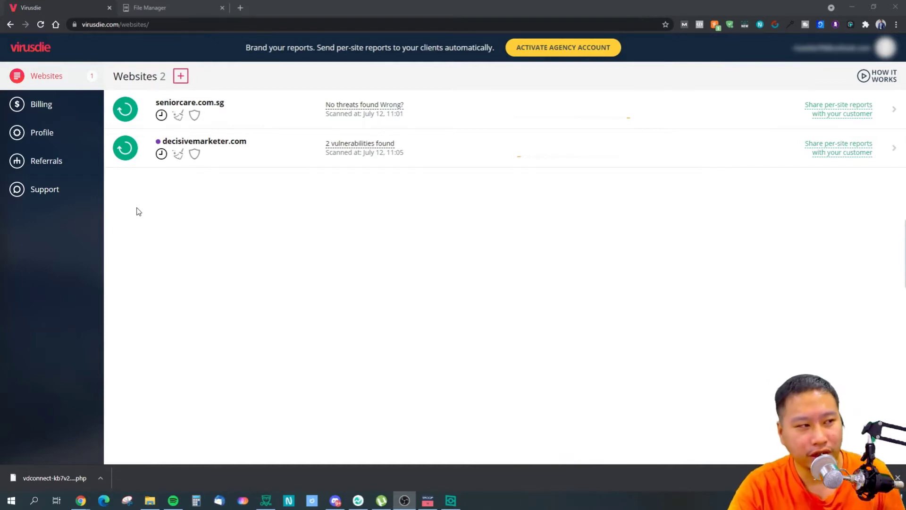
Add petfoodcare.com.sg to the Virusdie website list.
{"action": "left_click", "coordinate": [181, 81]}
{"action": "left_click", "coordinate": [181, 81]}
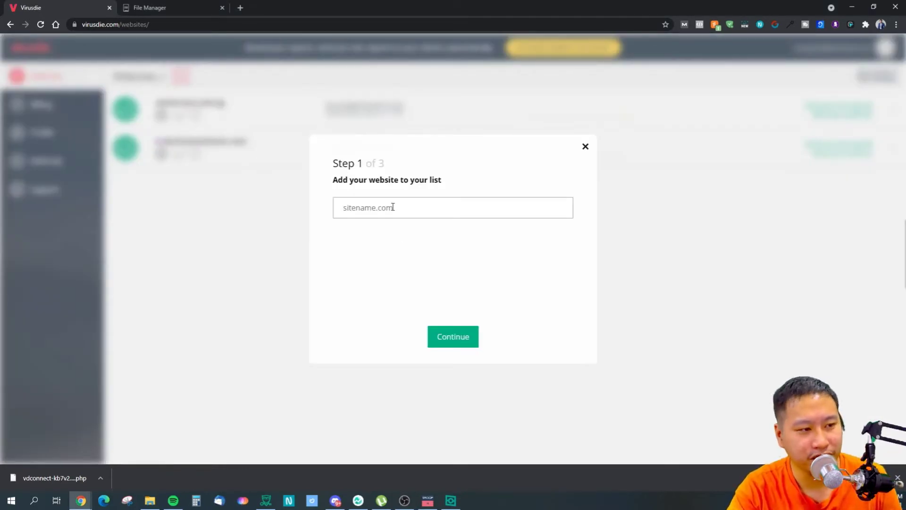
{"action": "left_click", "coordinate": [393, 206]}
{"action": "type", "text": "petfoodcare.com"}
{"action": "left_click", "coordinate": [457, 338]}
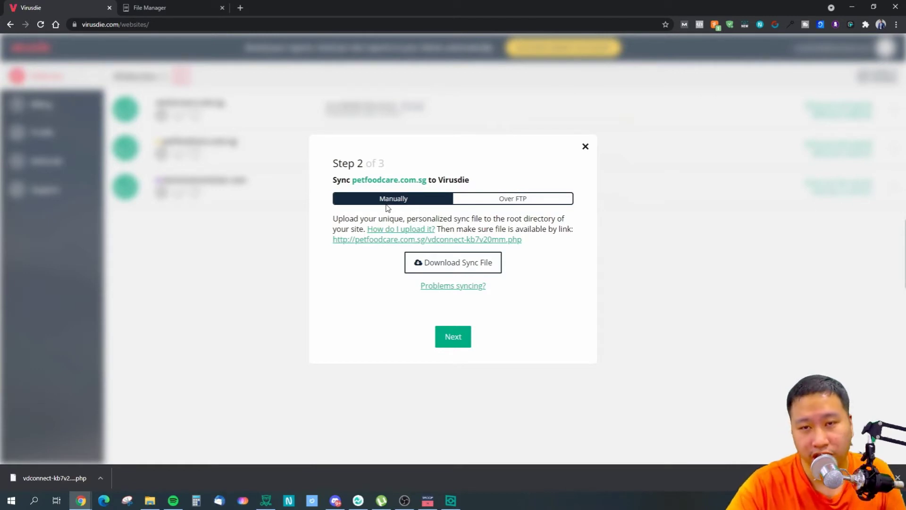
Look at the FTP sync option, return to manual syncing, and save the site's sync file in the Download folder.
{"action": "left_click", "coordinate": [495, 201]}
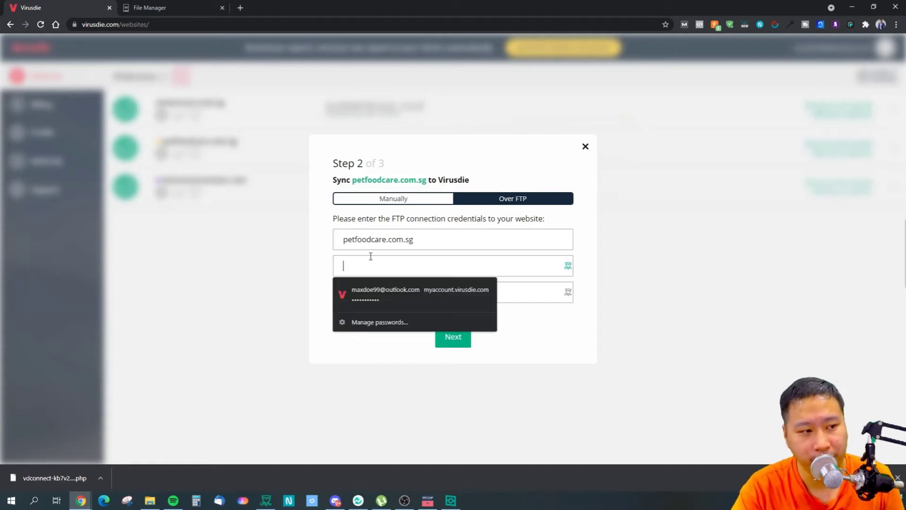
{"action": "left_click", "coordinate": [376, 201]}
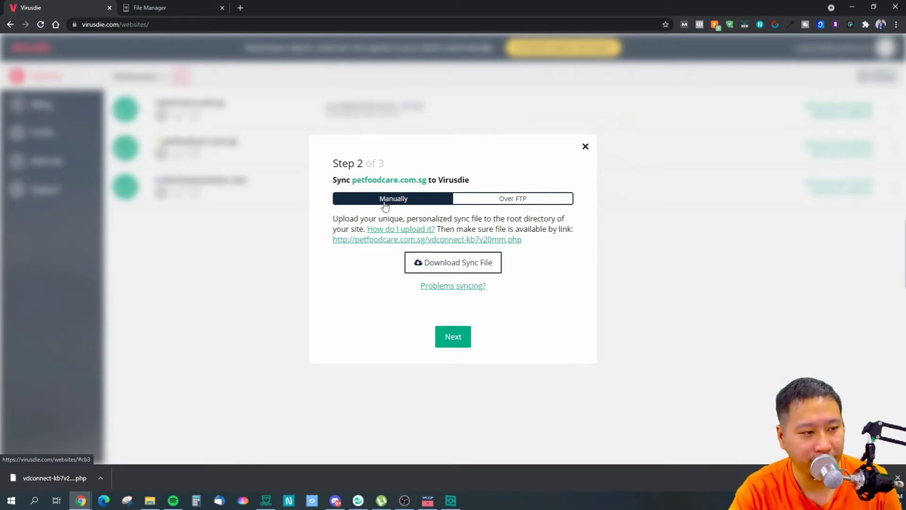
{"action": "left_click", "coordinate": [425, 262]}
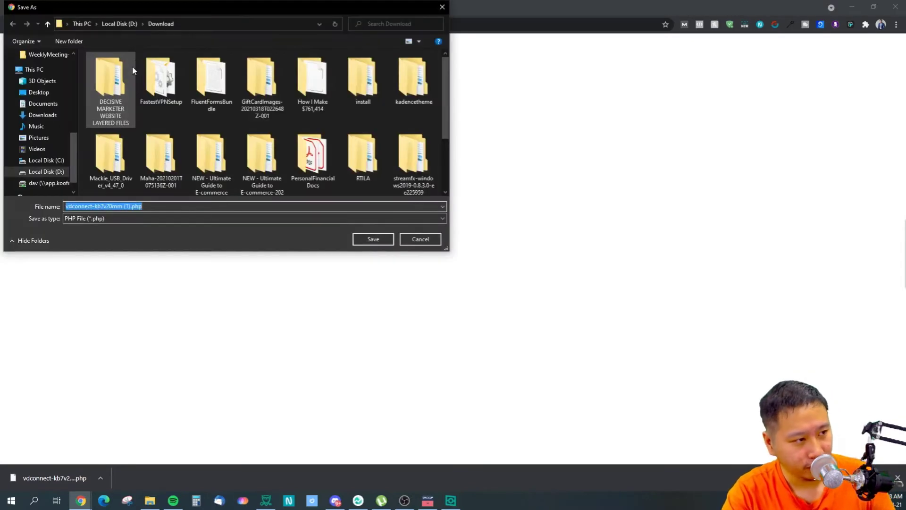
{"action": "left_click", "coordinate": [373, 239]}
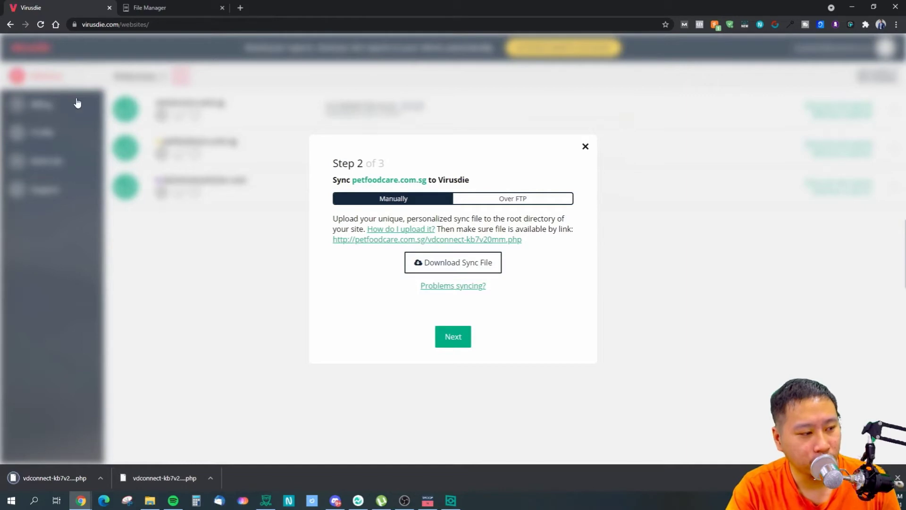
Switch to the hosting File Manager and open the petfoodcare.com.sg folder in public_html.
{"action": "left_click", "coordinate": [135, 7]}
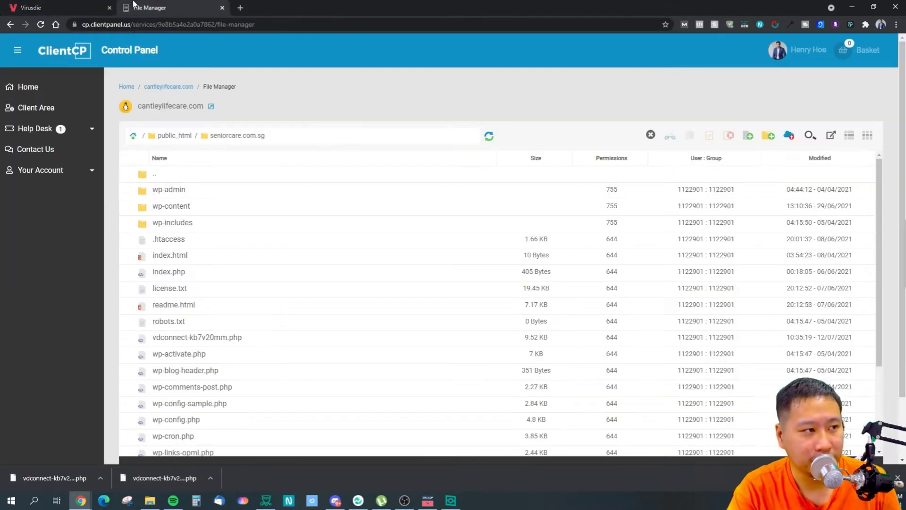
{"action": "left_click", "coordinate": [176, 135]}
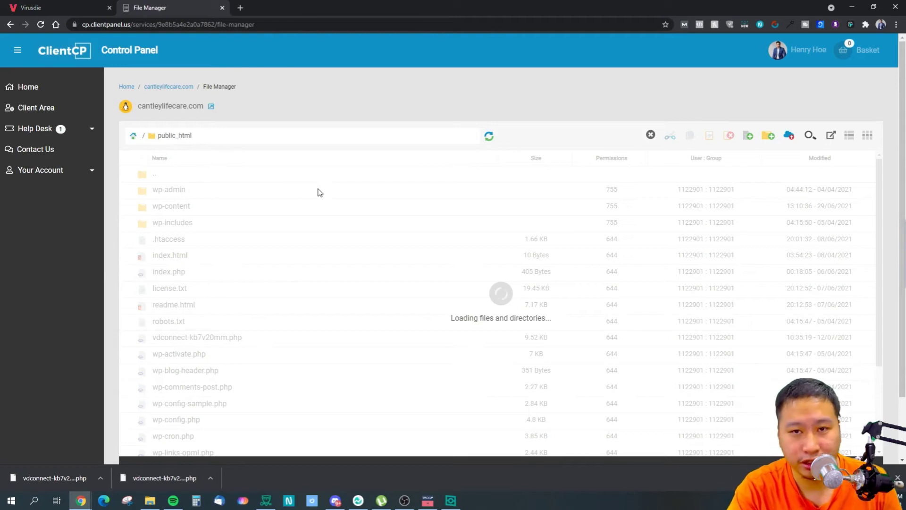
{"action": "scroll", "coordinate": [246, 239], "scroll_direction": "down", "scroll_amount": 3}
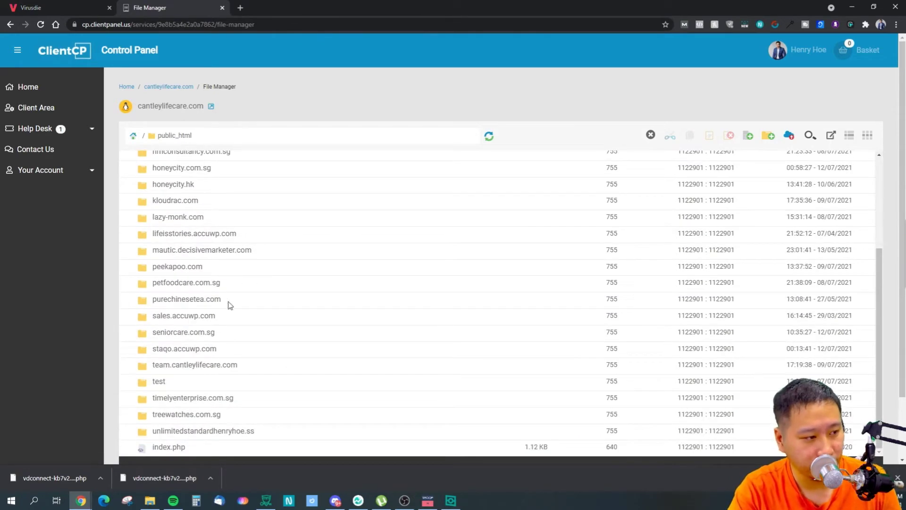
{"action": "left_click", "coordinate": [184, 286]}
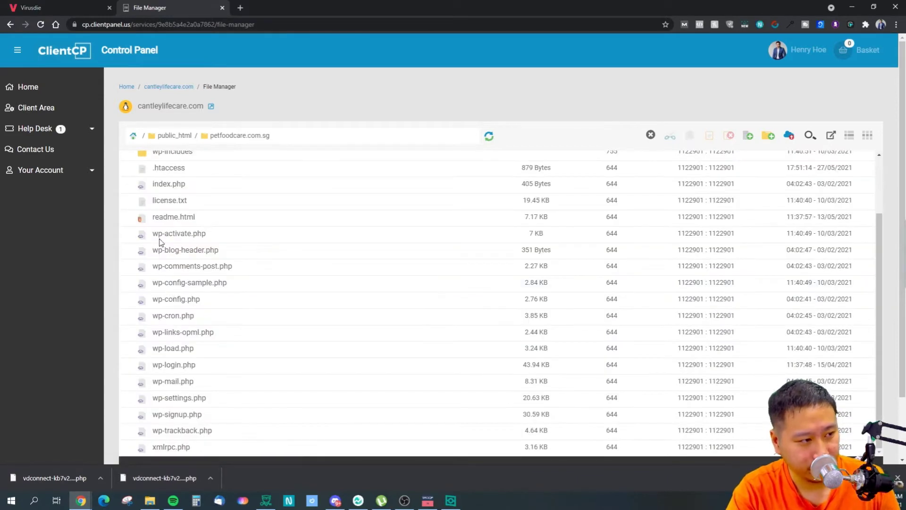
{"action": "scroll", "coordinate": [221, 248], "scroll_direction": "up", "scroll_amount": 2}
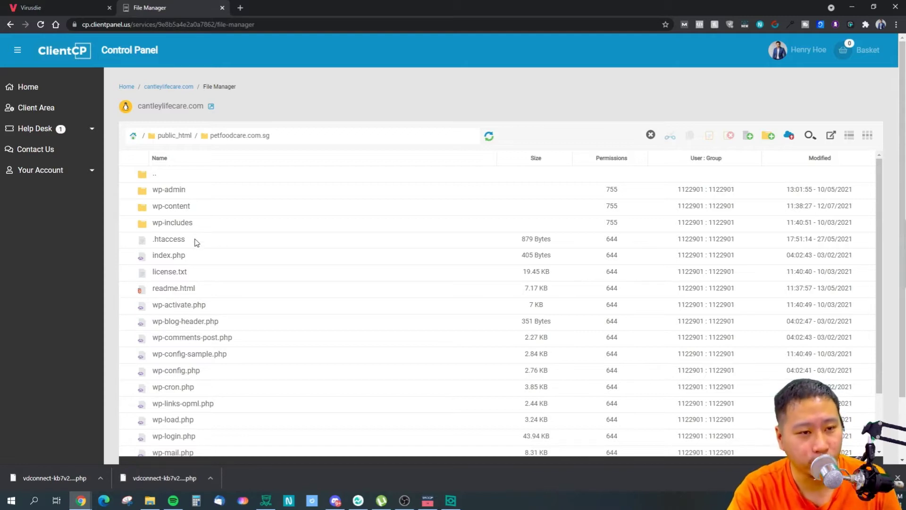
Upload the downloaded vdconnect sync file to the petfoodcare.com.sg folder and continue the manual sync back in Virusdie.
{"action": "left_click", "coordinate": [788, 136]}
{"action": "left_click", "coordinate": [105, 477]}
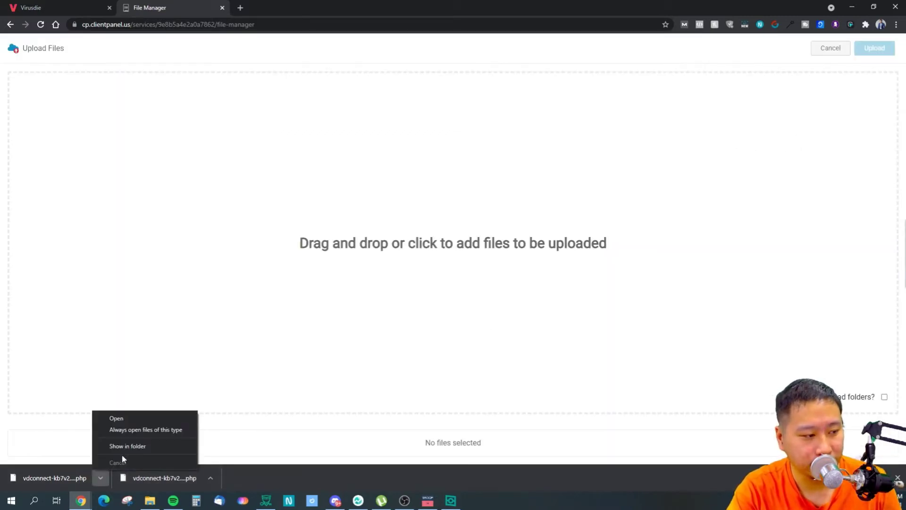
{"action": "left_click", "coordinate": [127, 447]}
{"action": "left_click_drag", "start_coordinate": [542, 203], "coordinate": [905, 265]}
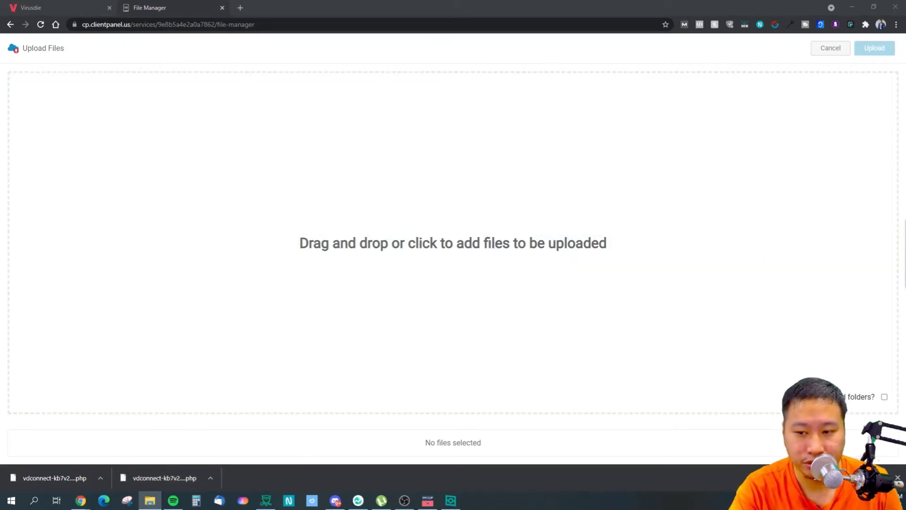
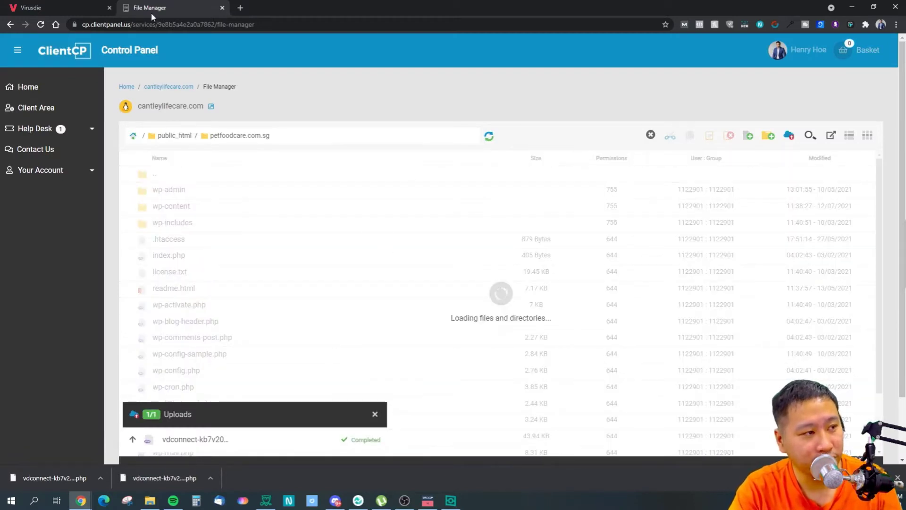
{"action": "left_click", "coordinate": [33, 8]}
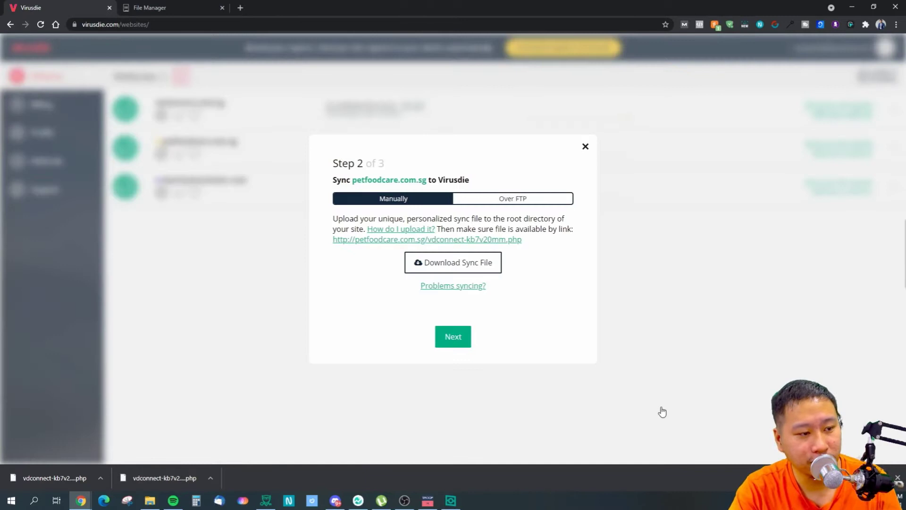
{"action": "left_click", "coordinate": [456, 342]}
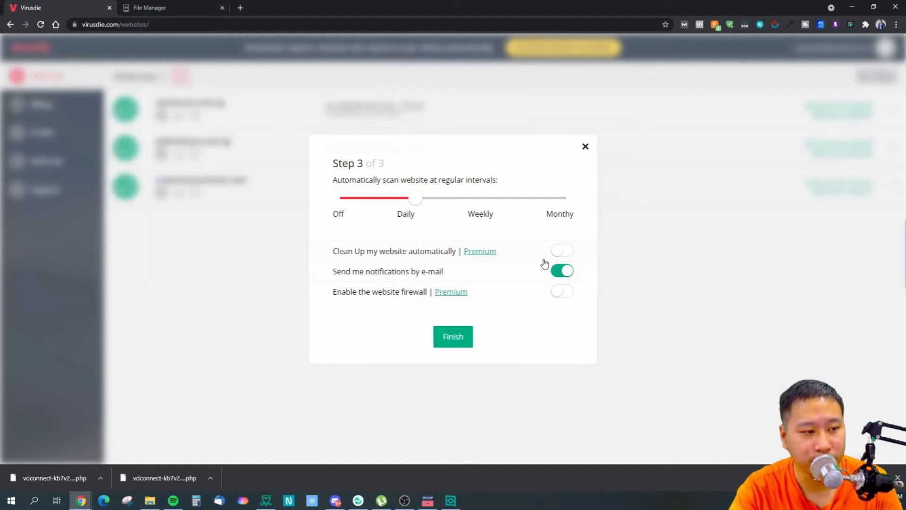
Try to turn on automatic website clean-up.
{"action": "double_click", "coordinate": [561, 257]}
{"action": "left_click", "coordinate": [559, 252]}
{"action": "left_click", "coordinate": [568, 254]}
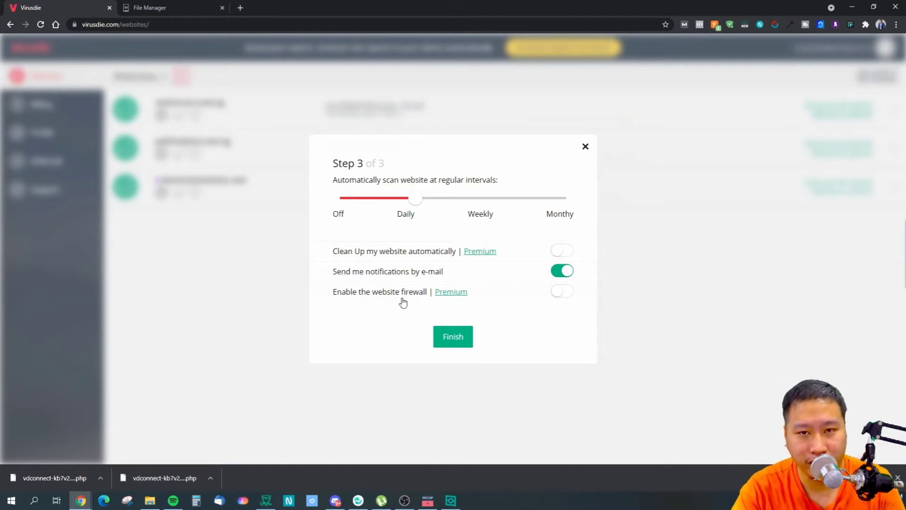
Finish the petfoodcare.com.sg setup with the website firewall enabled and automatic scans set to weekly.
{"action": "left_click", "coordinate": [561, 291]}
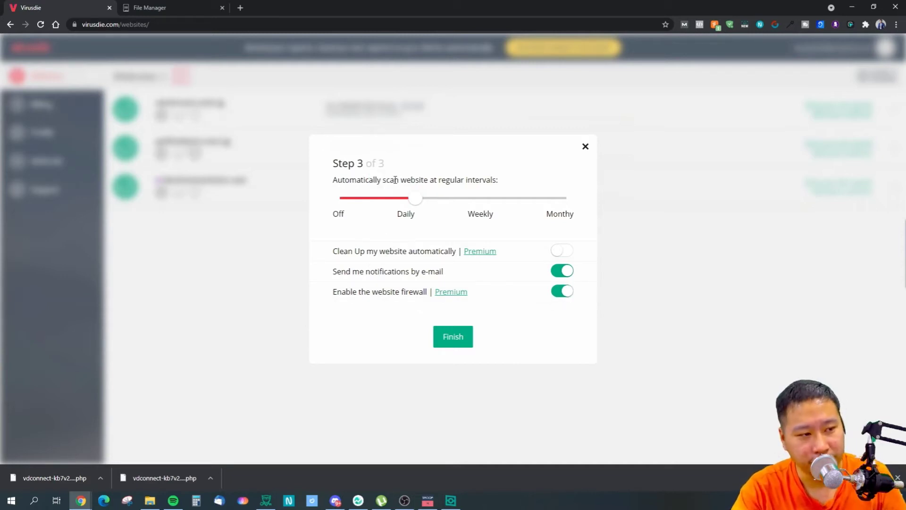
{"action": "left_click_drag", "start_coordinate": [388, 181], "coordinate": [475, 189]}
{"action": "left_click", "coordinate": [474, 188]}
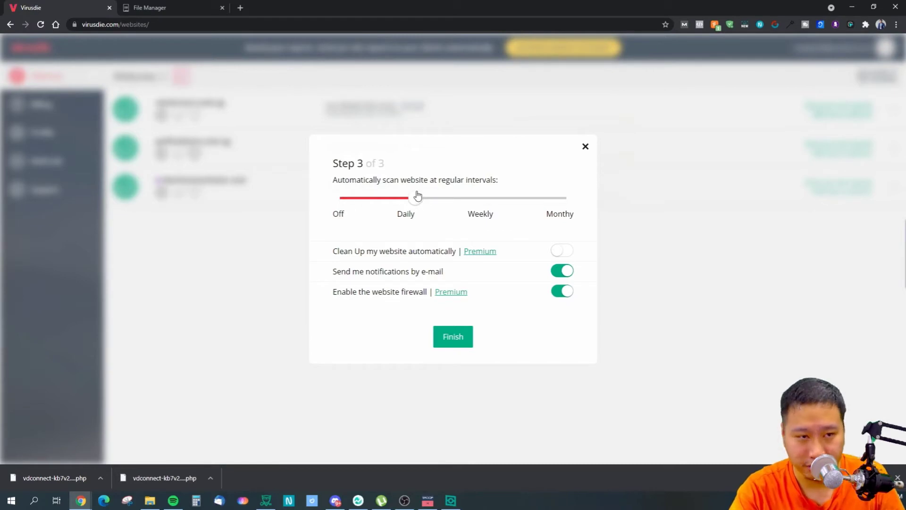
{"action": "left_click", "coordinate": [482, 212]}
{"action": "mouse_move", "coordinate": [491, 203]}
{"action": "left_mouse_down"}
{"action": "mouse_move", "coordinate": [580, 200]}
{"action": "mouse_move", "coordinate": [489, 203]}
{"action": "left_mouse_up"}
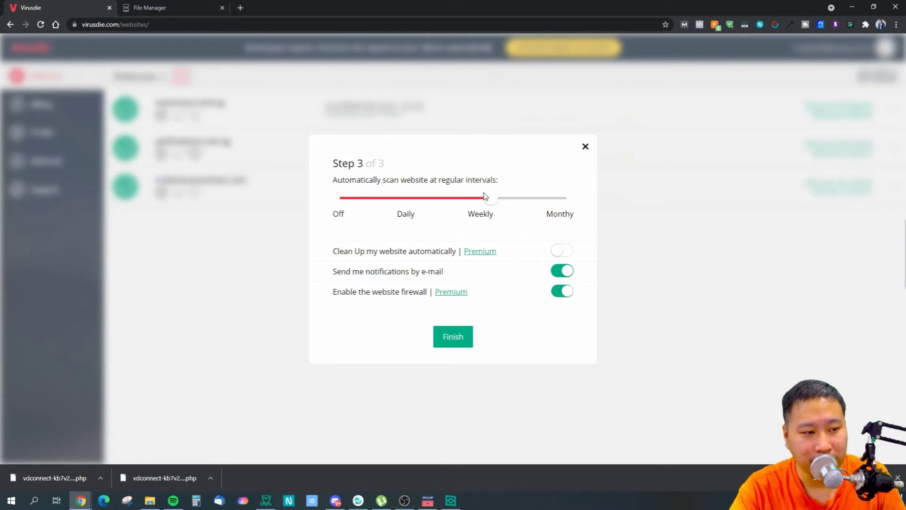
{"action": "left_click", "coordinate": [450, 342]}
{"action": "left_click", "coordinate": [449, 341]}
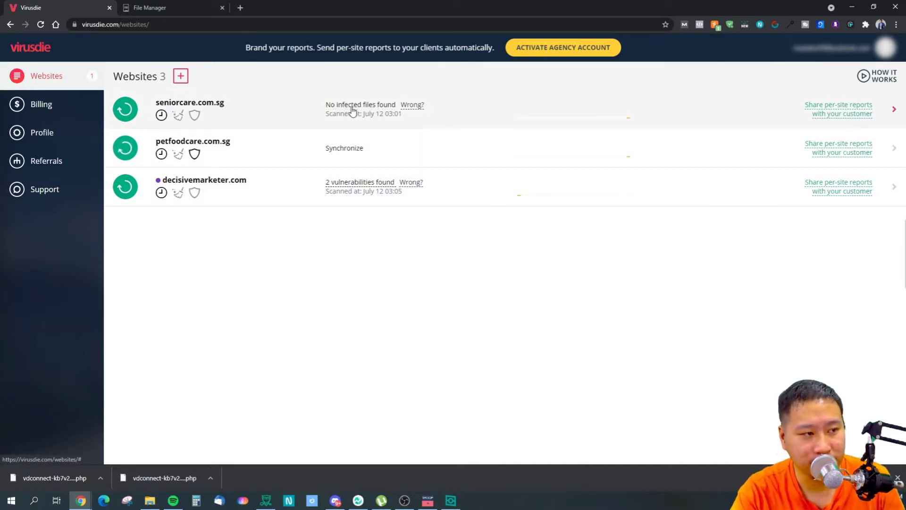
Open the vulnerabilities view of decisivemarketer.com and start a new scan of the site.
{"action": "left_click", "coordinate": [223, 185]}
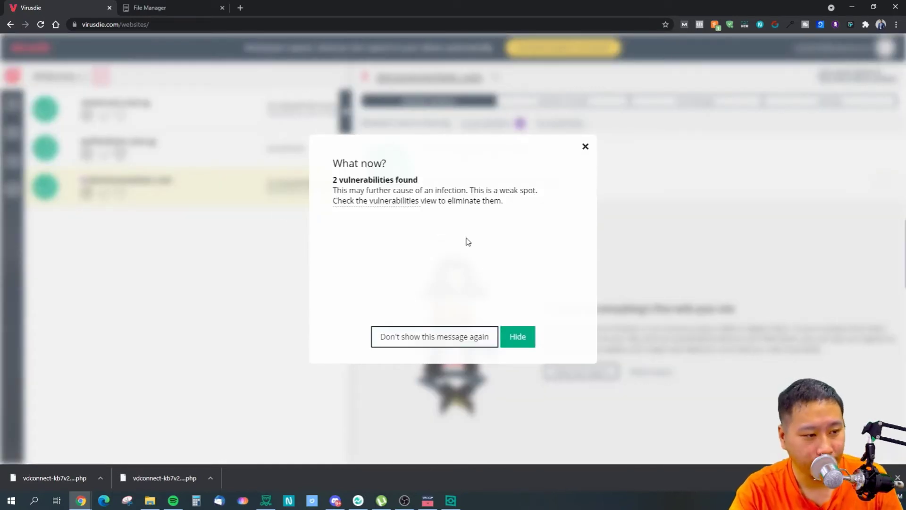
{"action": "left_click", "coordinate": [519, 338]}
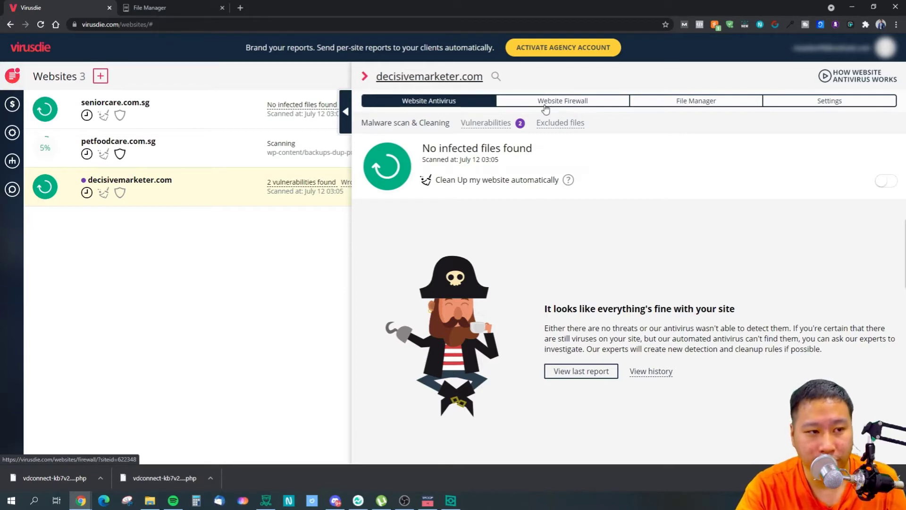
{"action": "left_click", "coordinate": [501, 131]}
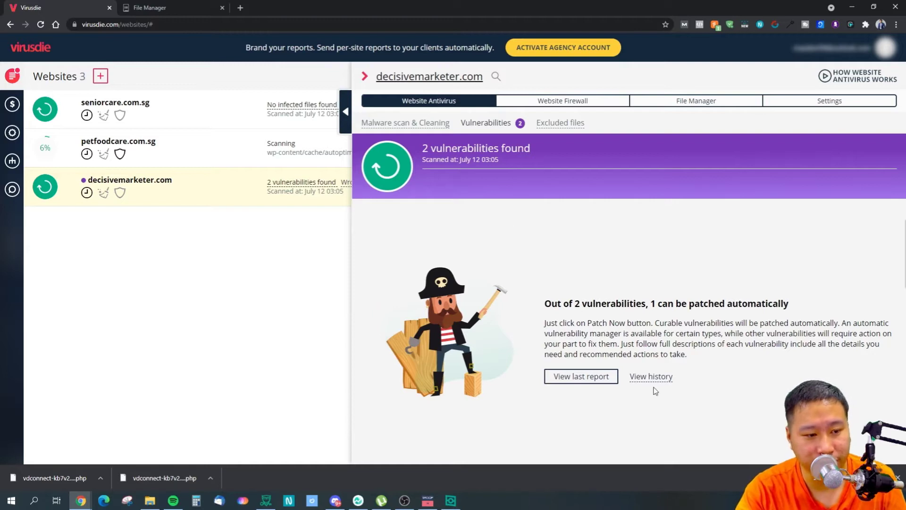
{"action": "left_click", "coordinate": [387, 174]}
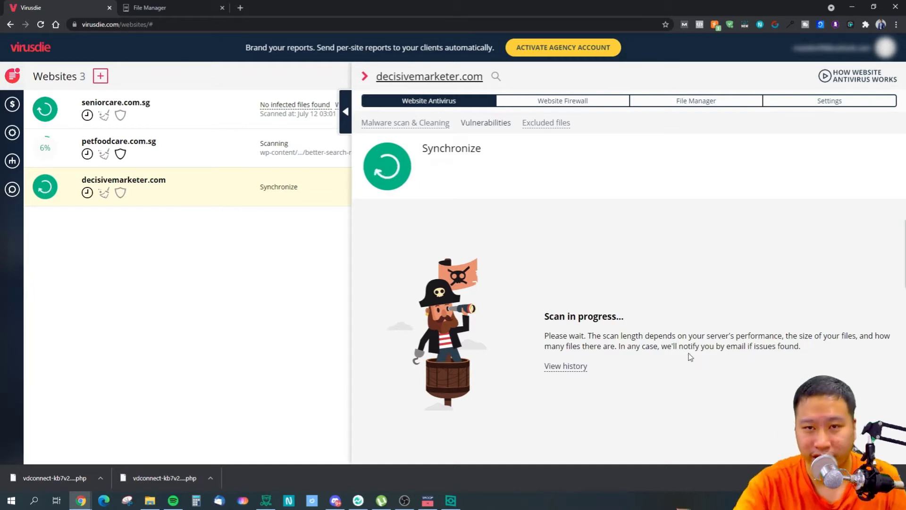
Compare the malware scan and vulnerabilities views of decisivemarketer.com, hiding the advice messages.
{"action": "left_click", "coordinate": [391, 124]}
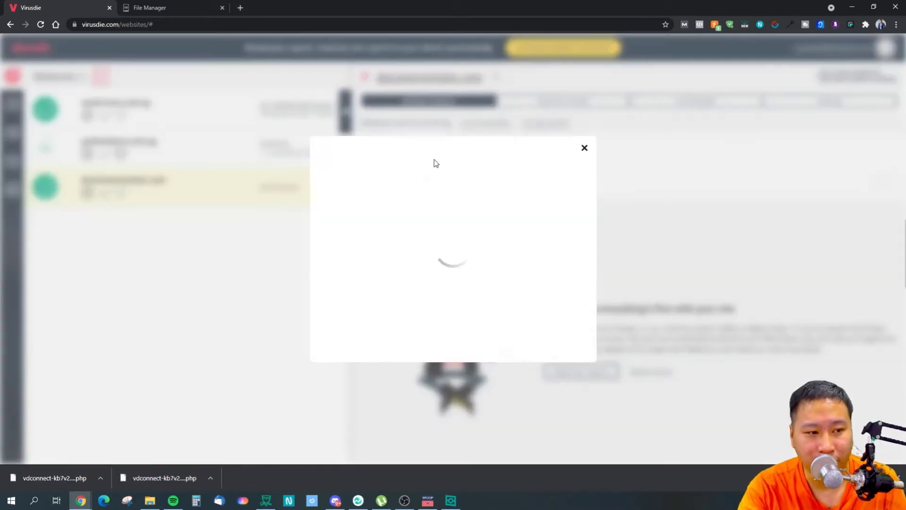
{"action": "left_click", "coordinate": [526, 339]}
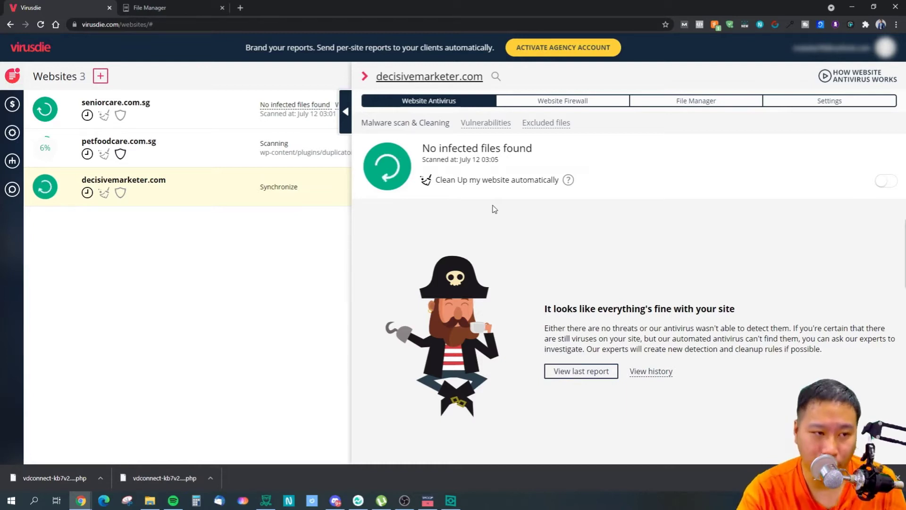
{"action": "left_click", "coordinate": [485, 124]}
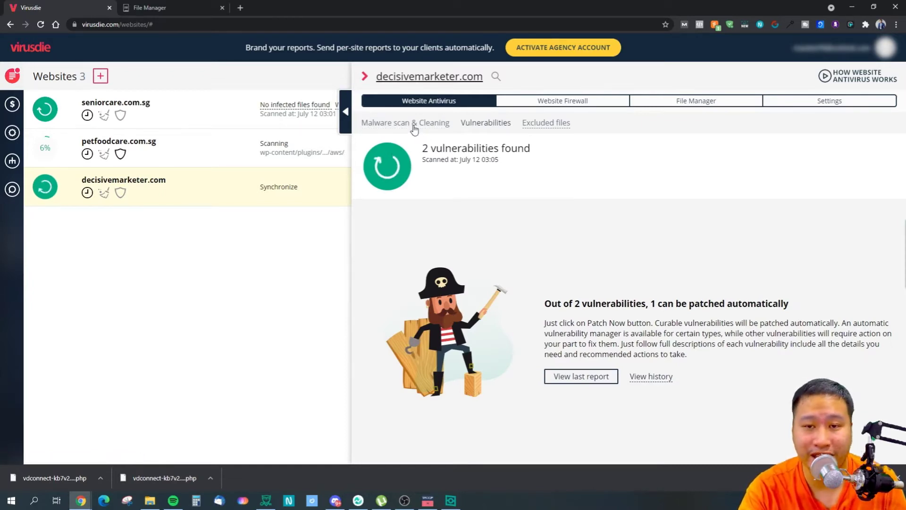
{"action": "left_click", "coordinate": [414, 126]}
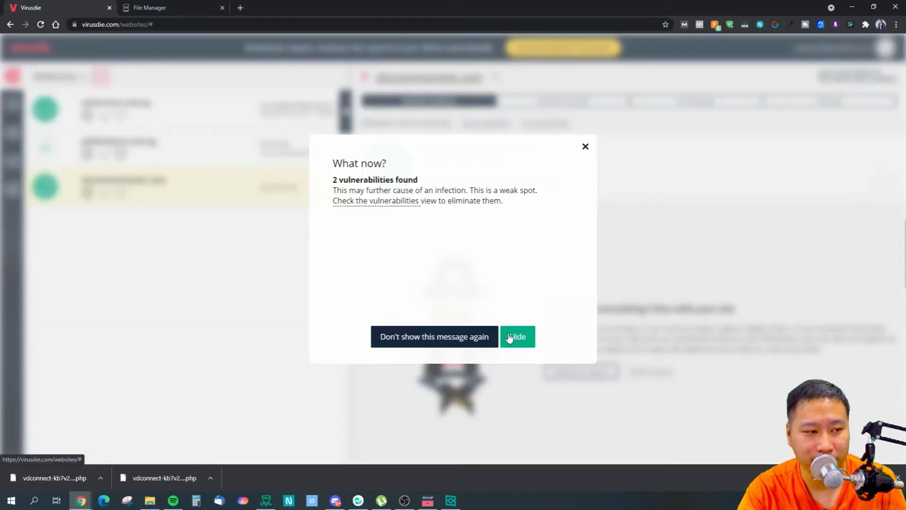
{"action": "left_click", "coordinate": [511, 338]}
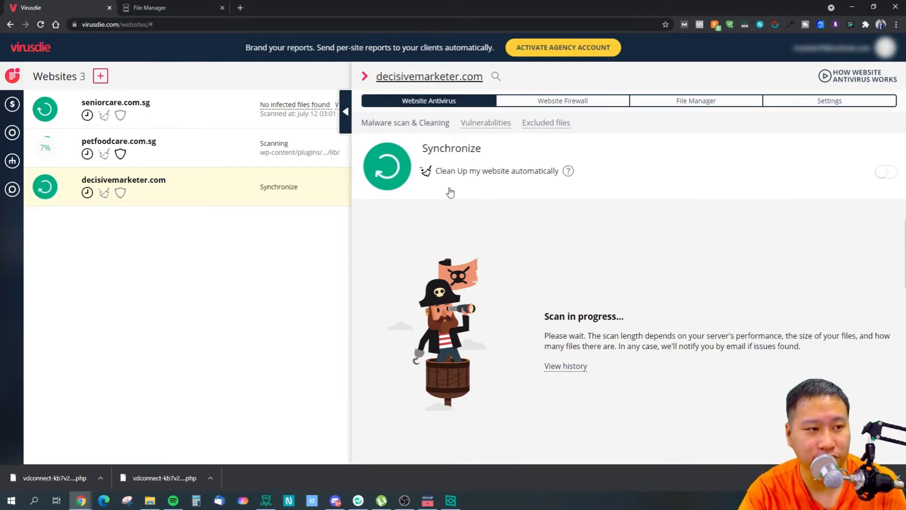
Automatically patch the WP.W3TotalCache.CVE vulnerability from the scan report of decisivemarketer.com.
{"action": "left_click", "coordinate": [483, 127]}
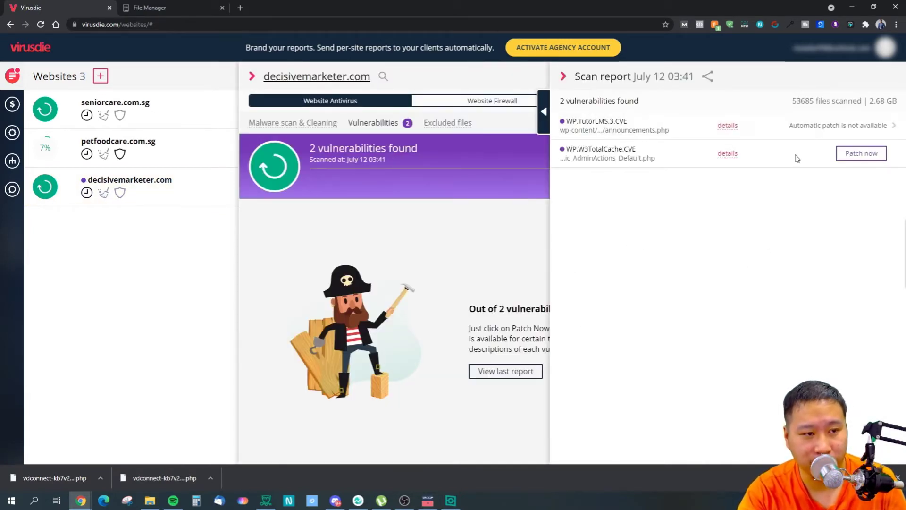
{"action": "left_click", "coordinate": [857, 163]}
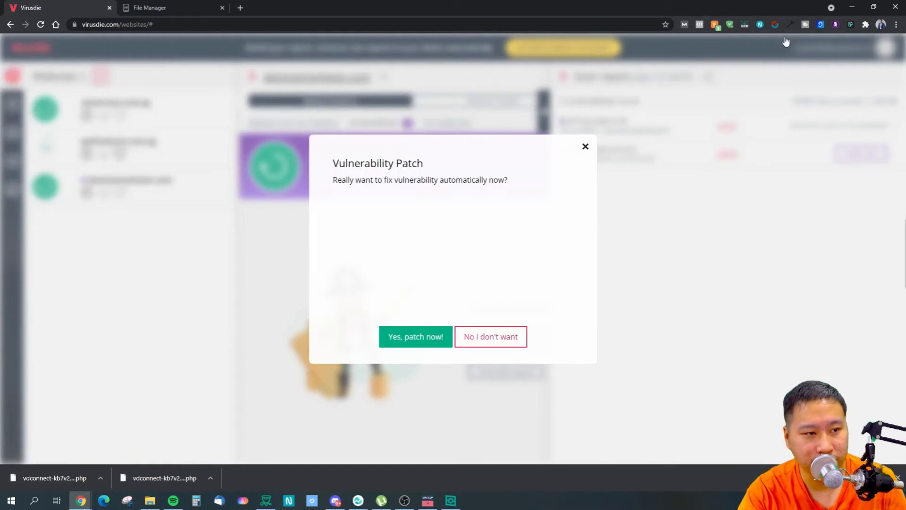
{"action": "left_click", "coordinate": [412, 339]}
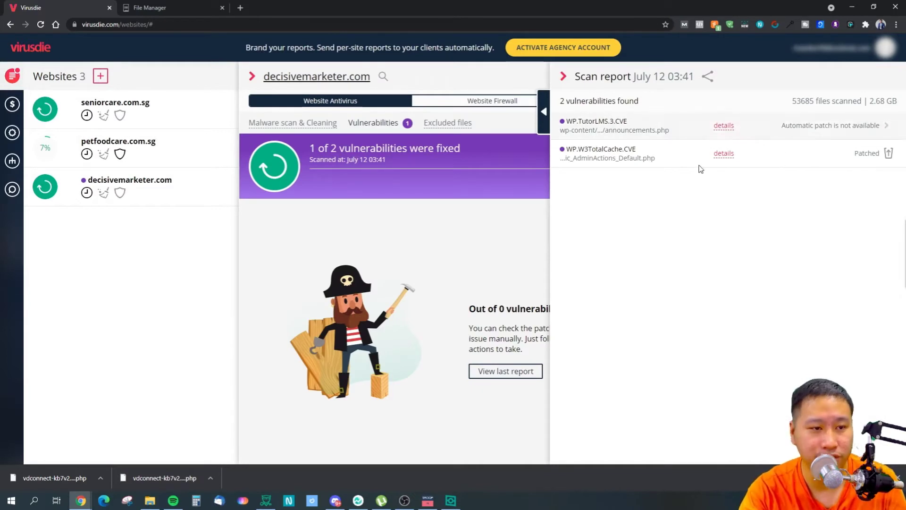
Review the patched W3TotalCache entry and open the WP.TutorLMS.3.CVE entry in the scan report.
{"action": "left_click_drag", "start_coordinate": [604, 150], "coordinate": [579, 150]}
{"action": "left_click", "coordinate": [645, 157]}
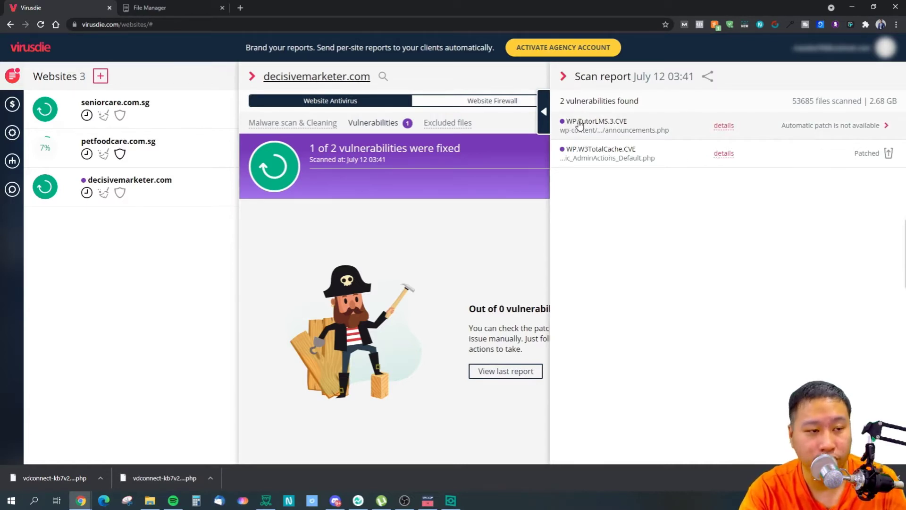
{"action": "left_click_drag", "start_coordinate": [584, 128], "coordinate": [561, 121]}
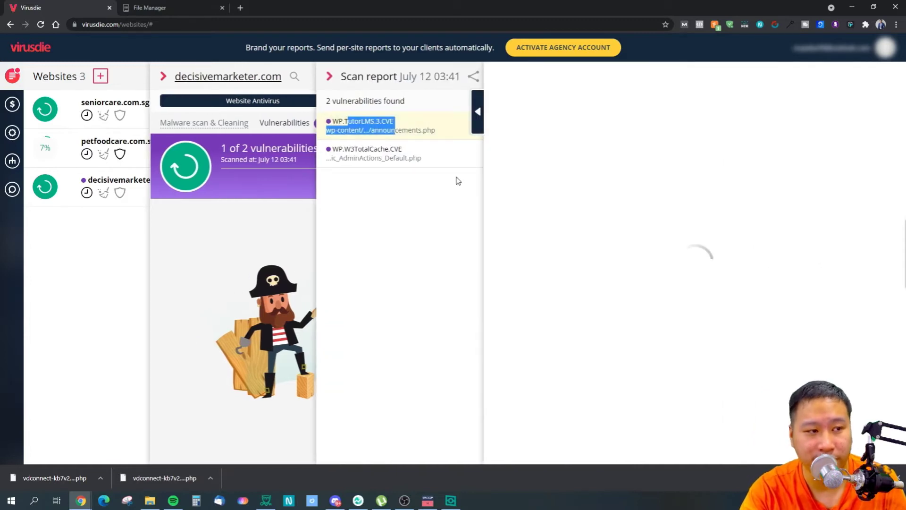
Close the scan report with its announcements.php file and return to the vulnerabilities overview of decisivemarketer.com.
{"action": "left_click", "coordinate": [289, 111]}
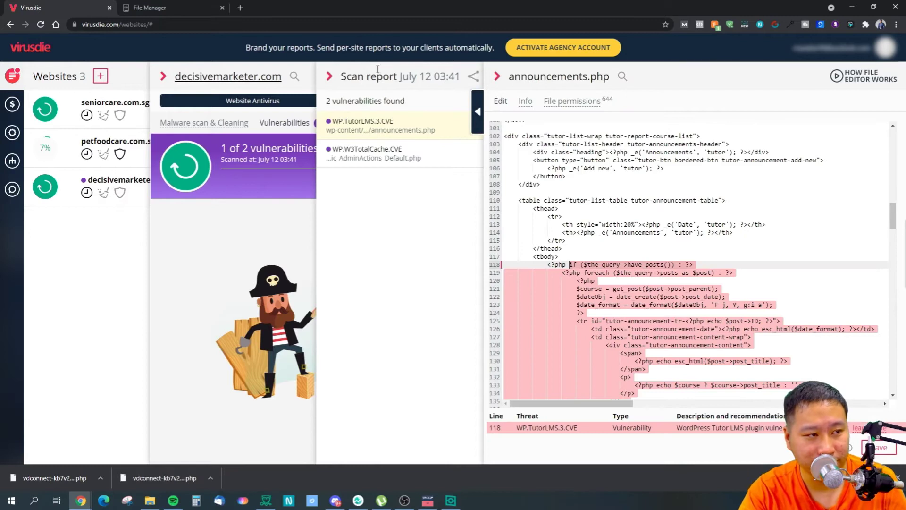
{"action": "left_click", "coordinate": [330, 77]}
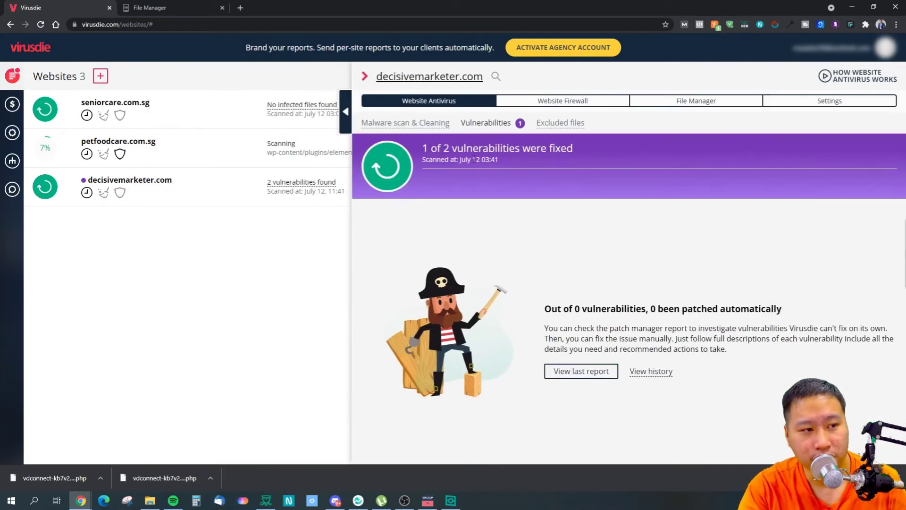
{"action": "left_click", "coordinate": [480, 126]}
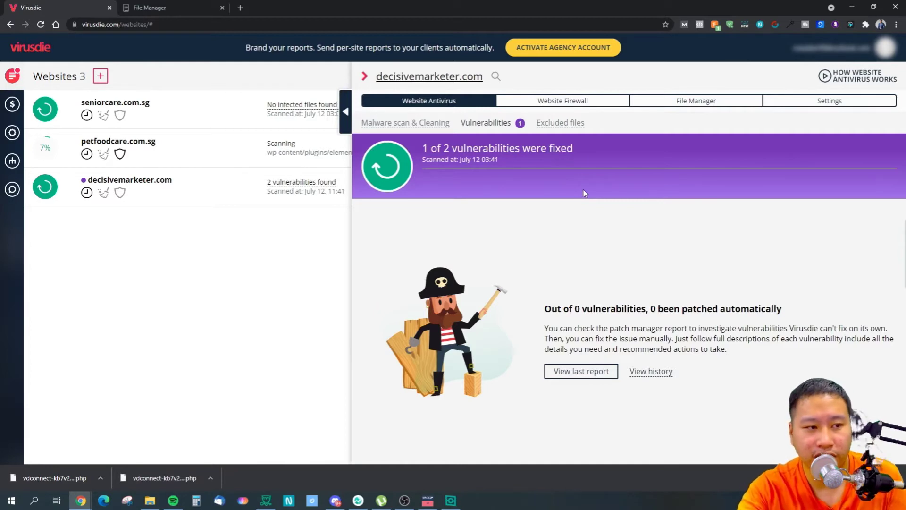
Turn on the website firewall for decisivemarketer.com and look through its IP whitelist, URL whitelist and IP blacklist.
{"action": "left_click", "coordinate": [578, 105]}
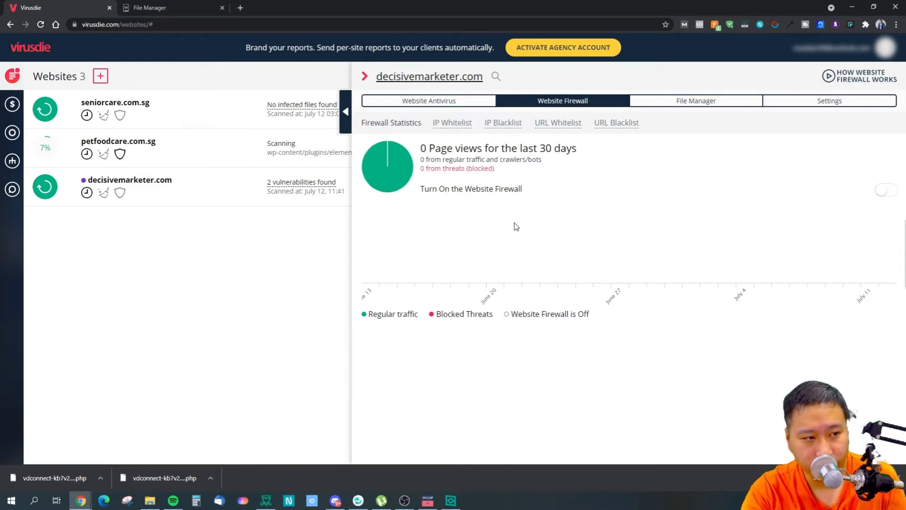
{"action": "left_click", "coordinate": [451, 193]}
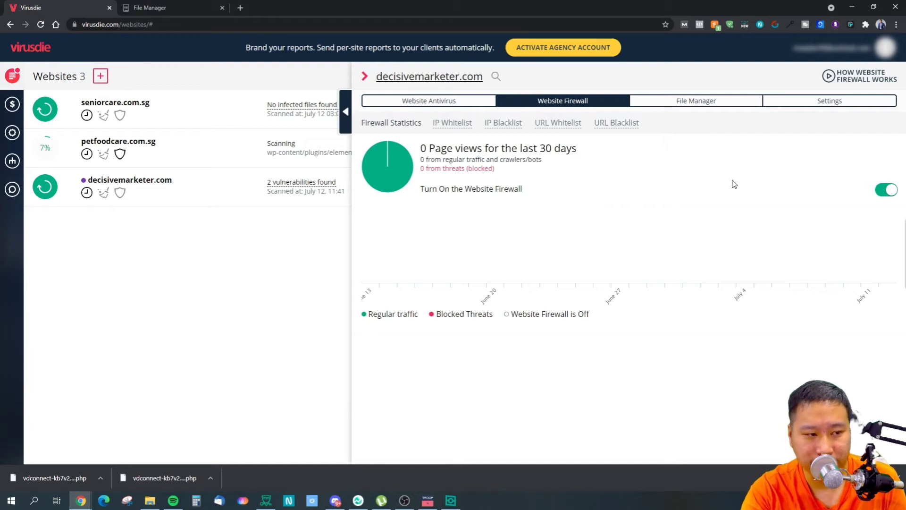
{"action": "left_click", "coordinate": [450, 125]}
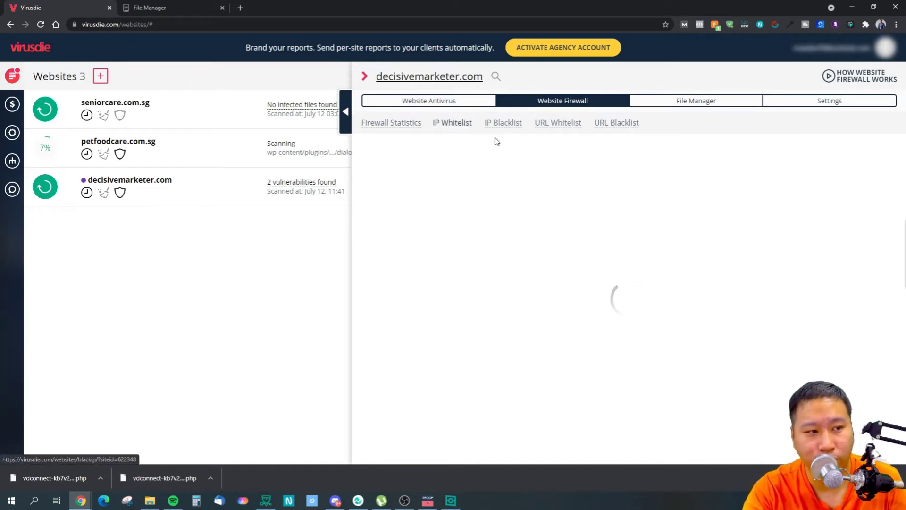
{"action": "left_click", "coordinate": [557, 124]}
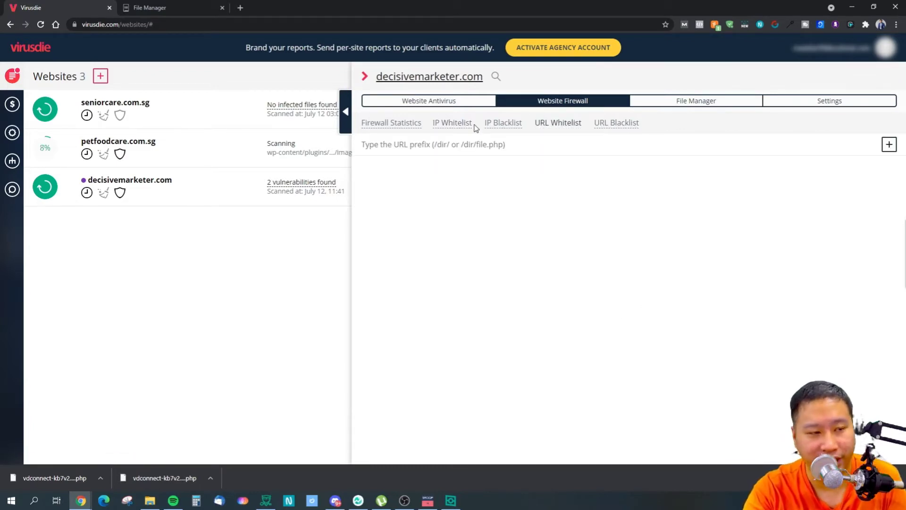
{"action": "left_click", "coordinate": [500, 127]}
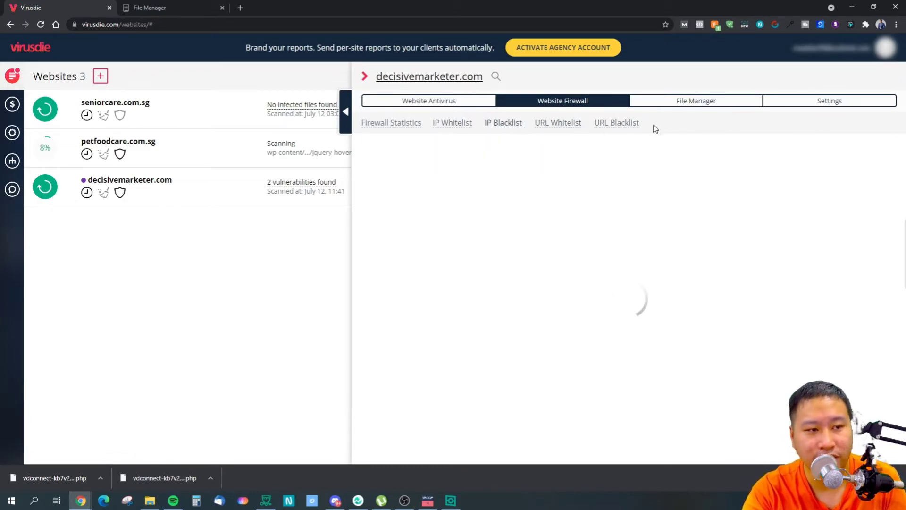
Review the file manager and the settings of decisivemarketer.com, then close the site's details to return to the websites list.
{"action": "left_click", "coordinate": [701, 104]}
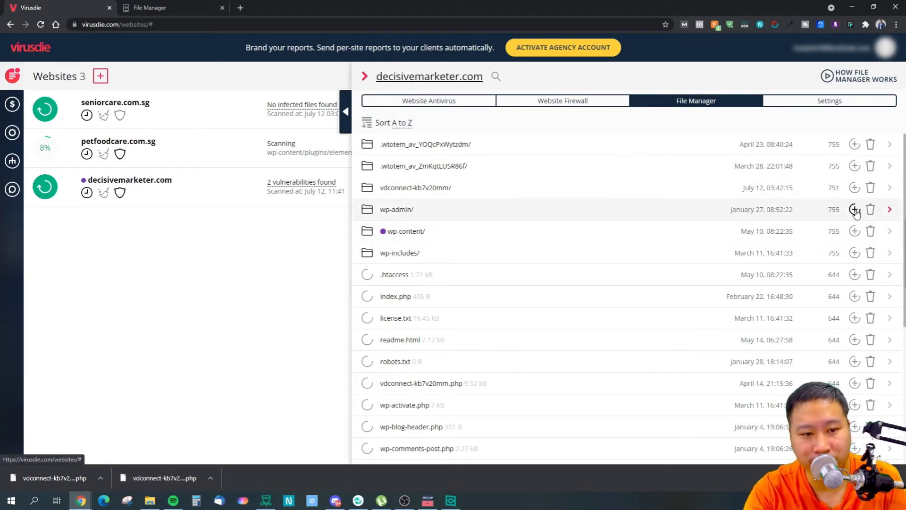
{"action": "left_click", "coordinate": [825, 101]}
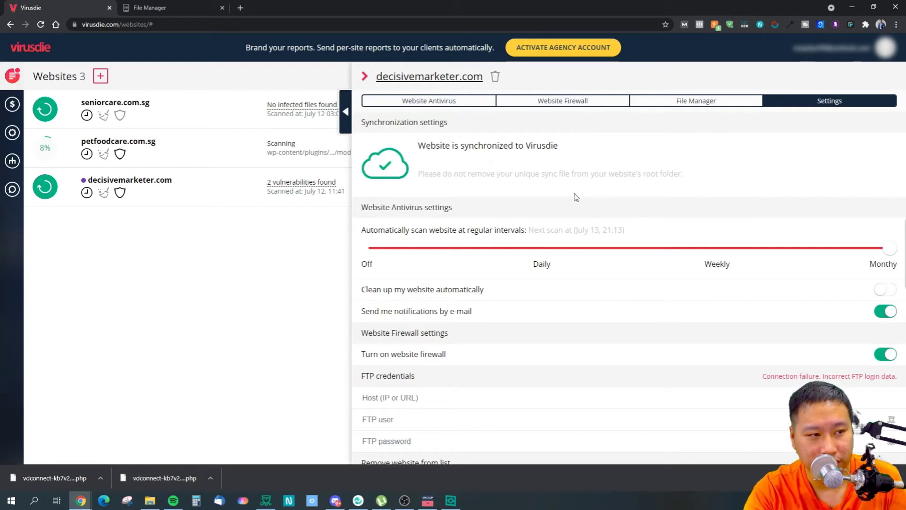
{"action": "scroll", "coordinate": [519, 290], "scroll_direction": "down", "scroll_amount": 1}
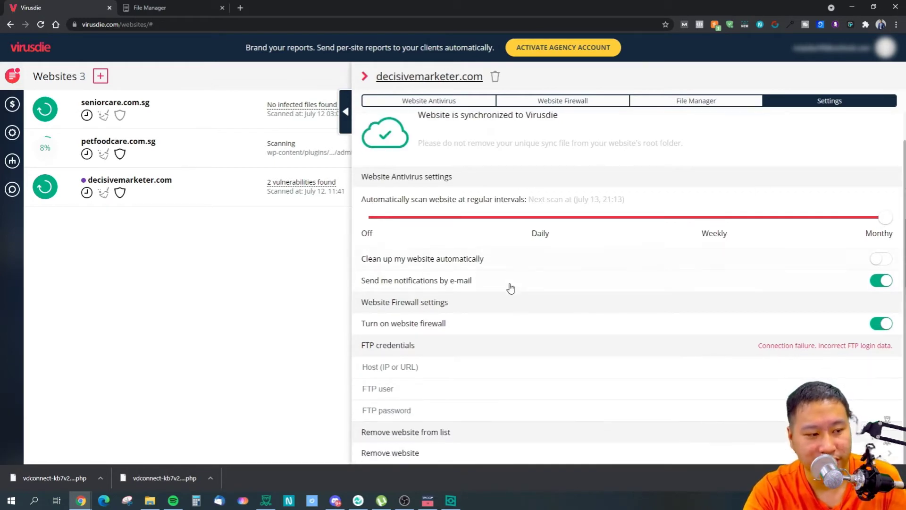
{"action": "scroll", "coordinate": [511, 288], "scroll_direction": "up", "scroll_amount": 1}
{"action": "left_click", "coordinate": [364, 76]}
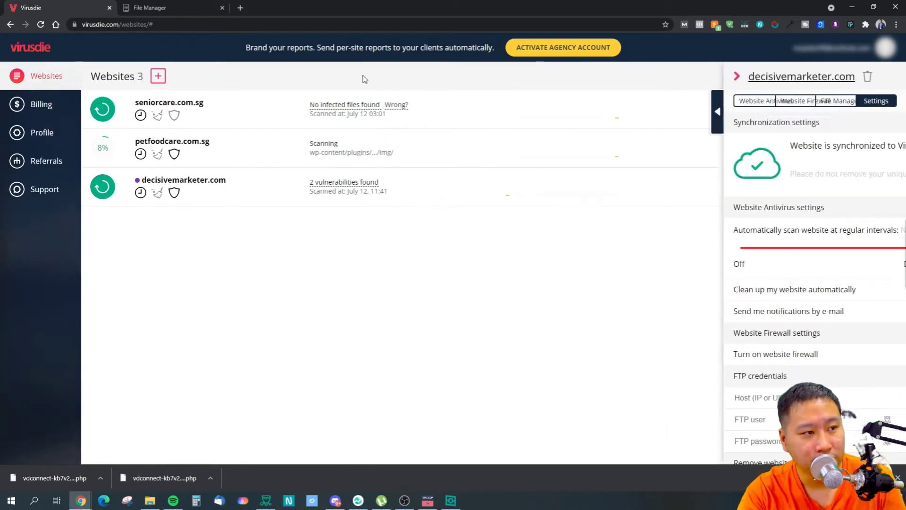